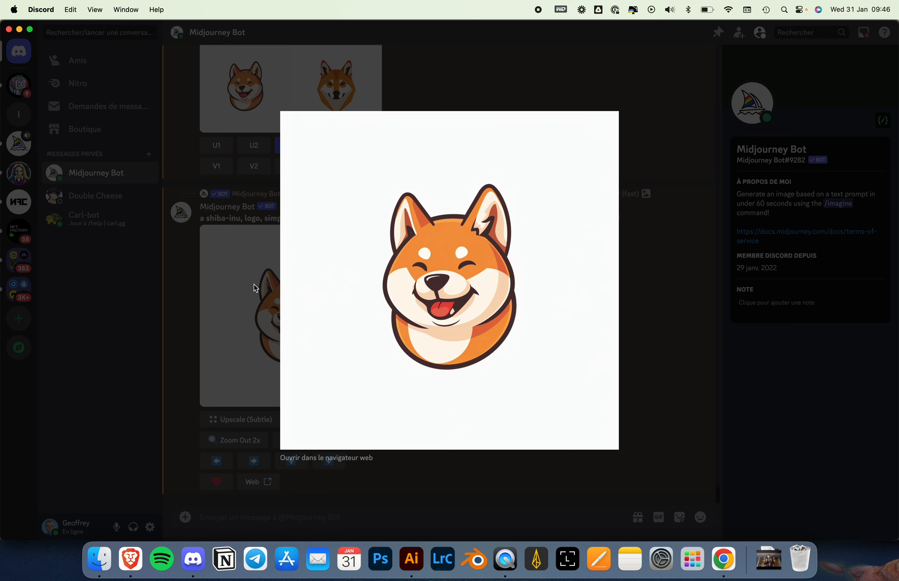
Close the shiba-inu preview, switch to Illustrator and create a new 500 × 500 px document.
left_click(256, 288)
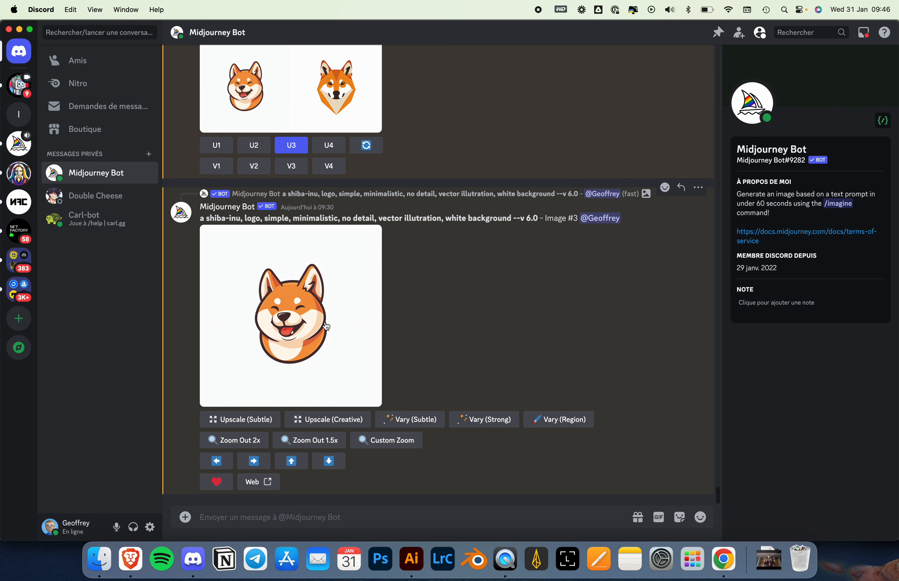
left_click(412, 561)
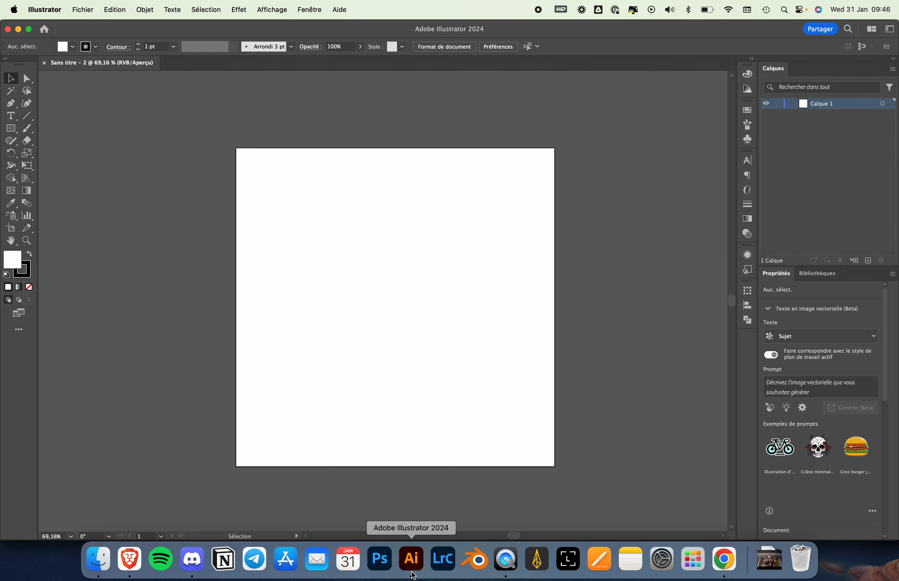
left_click(83, 10)
left_click(90, 27)
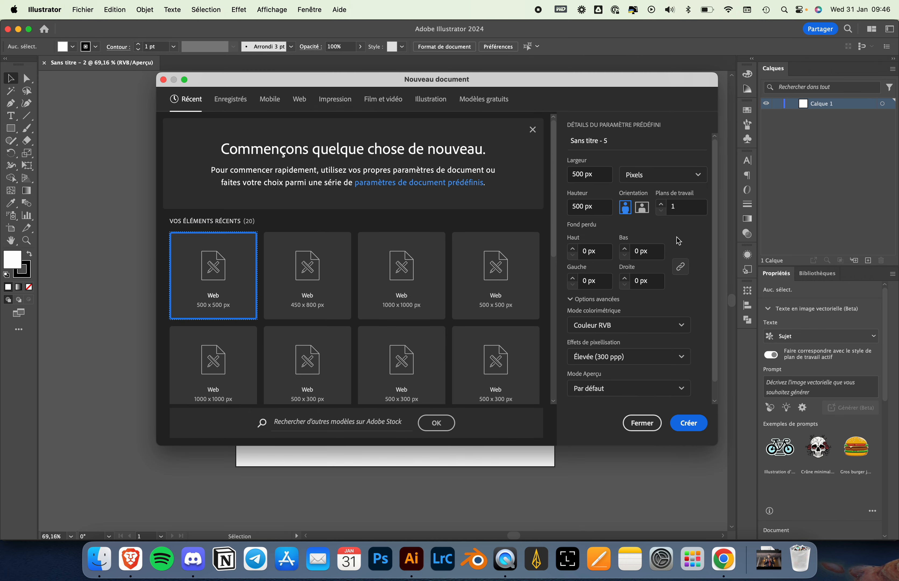
left_click(696, 427)
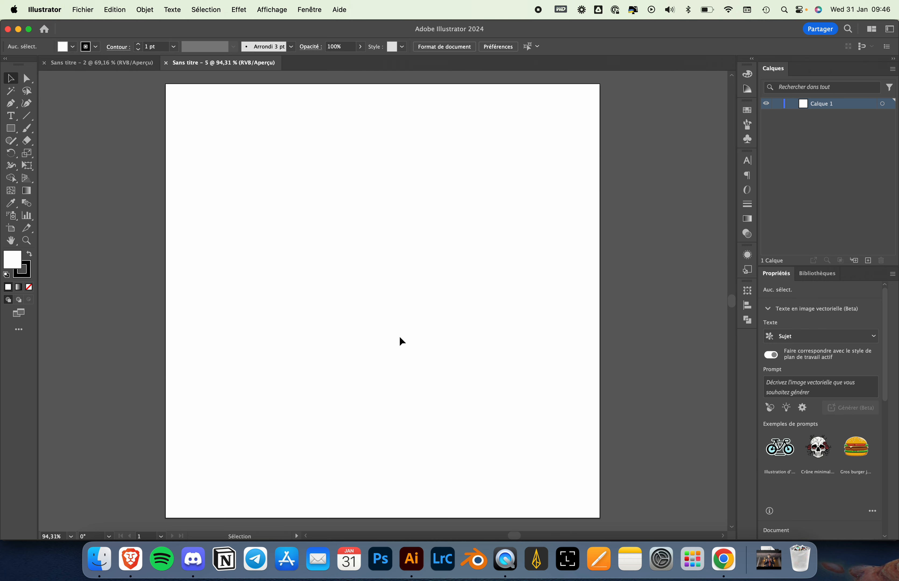
scroll(402, 333, "down", 3)
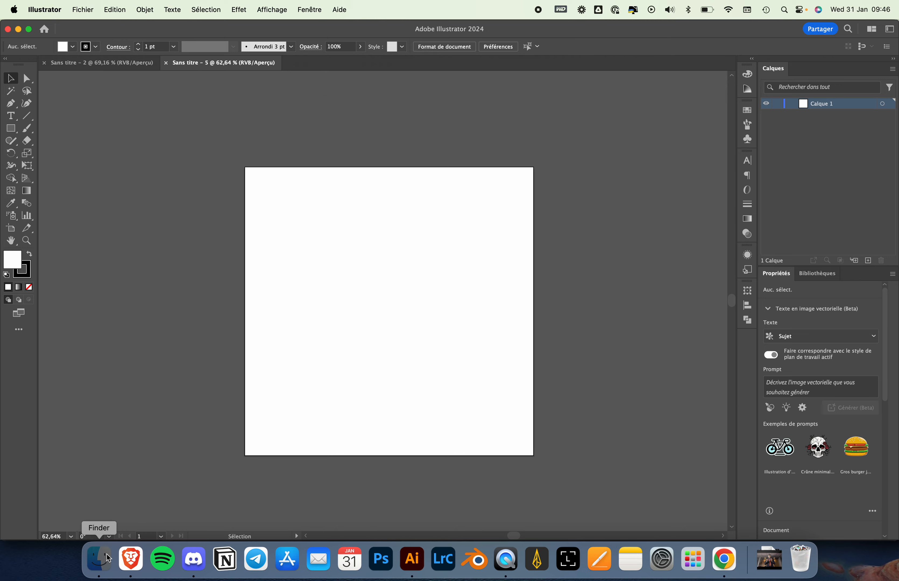
Place the generated shiba-inu image from Finder into the document and position it over the artboard.
left_click(100, 559)
left_click_drag(630, 269, 382, 193)
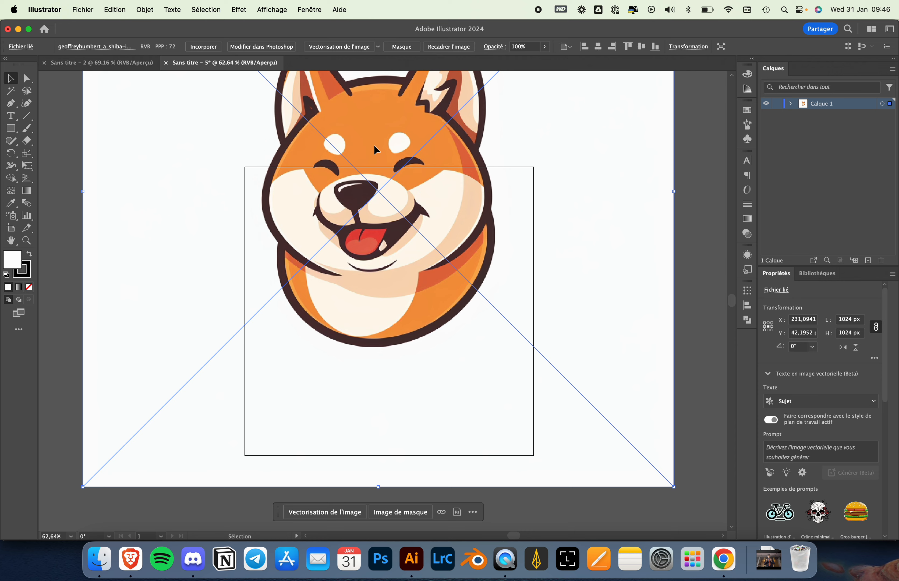
left_click_drag(374, 144, 390, 251)
scroll(390, 251, "down", 5)
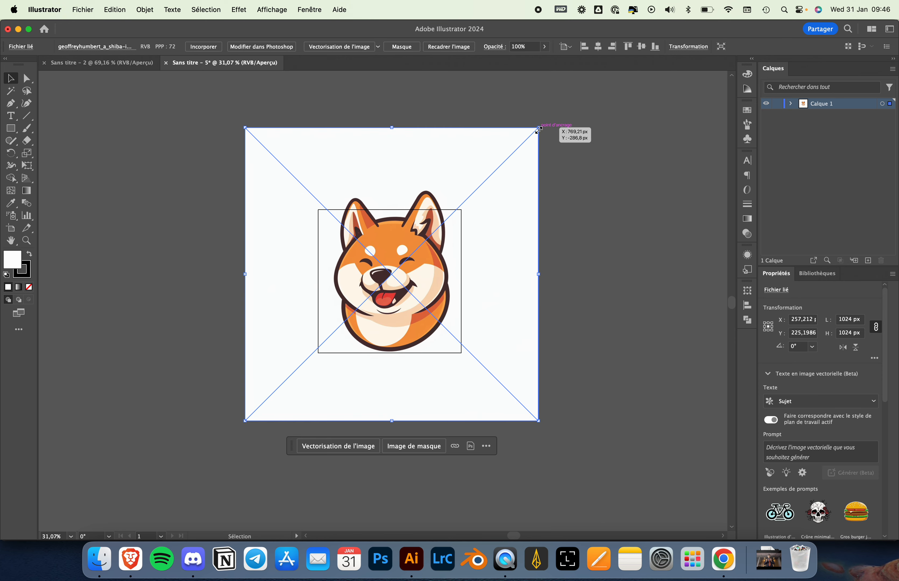
Scale the linked shiba-inu image down to about 755 px square and centre it on the artboard.
left_click_drag(538, 129, 461, 185)
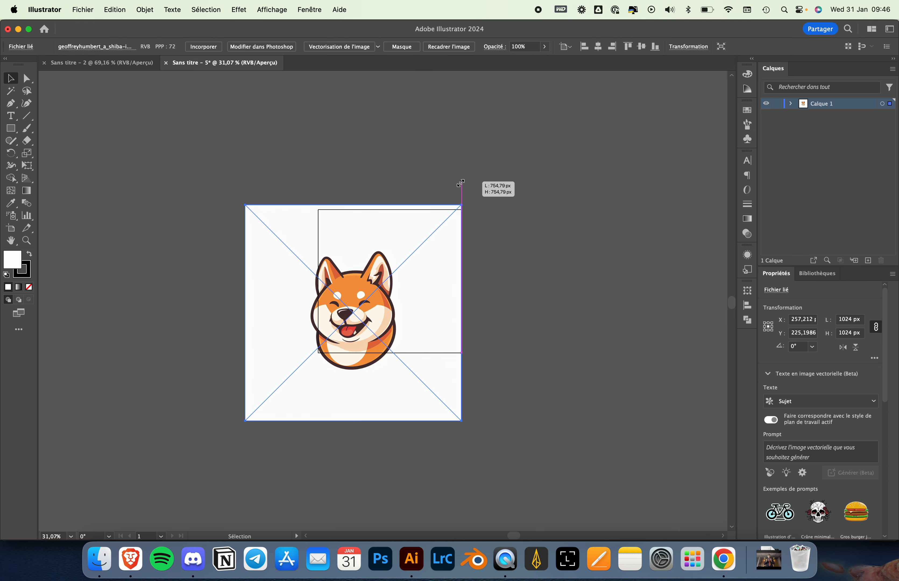
left_click_drag(376, 316, 411, 286)
key("super+0")
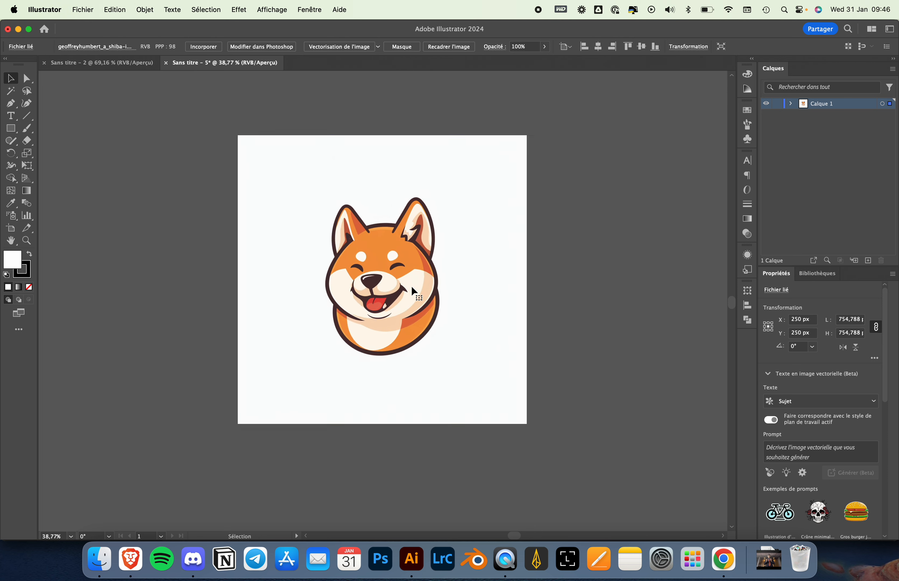
scroll(412, 280, "up", 1)
scroll(412, 280, "left", 1)
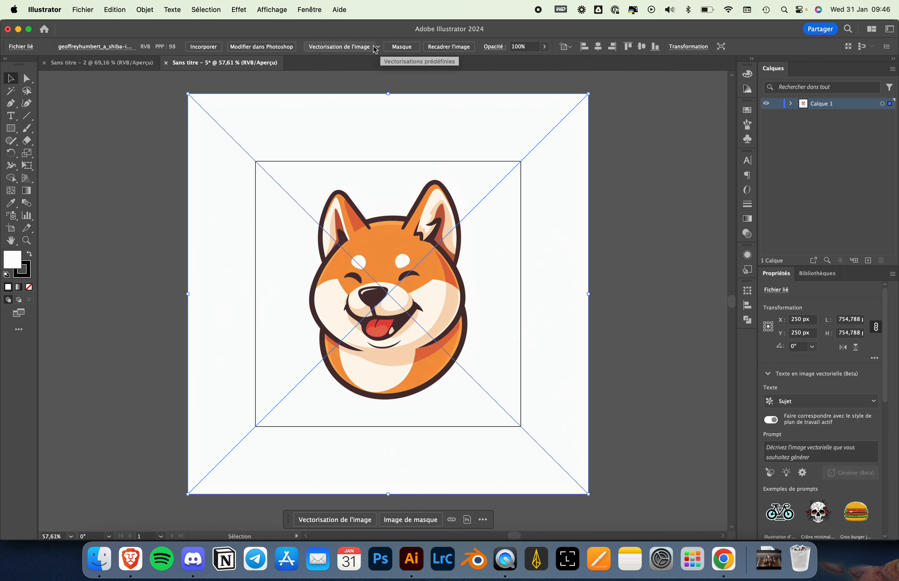
Try tracing the shiba-inu image with the default preset, and undo the trace.
left_click(355, 50)
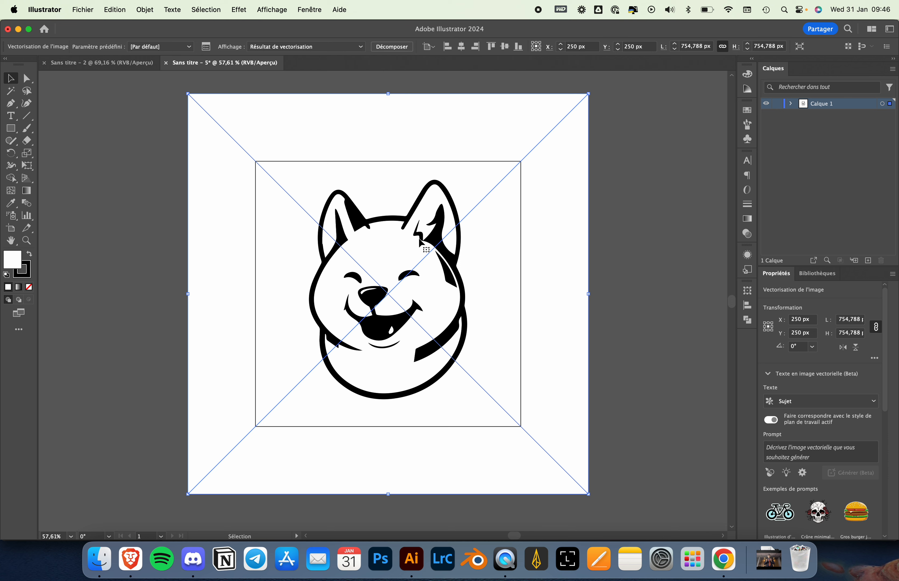
key("a")
key("v")
key("super+z")
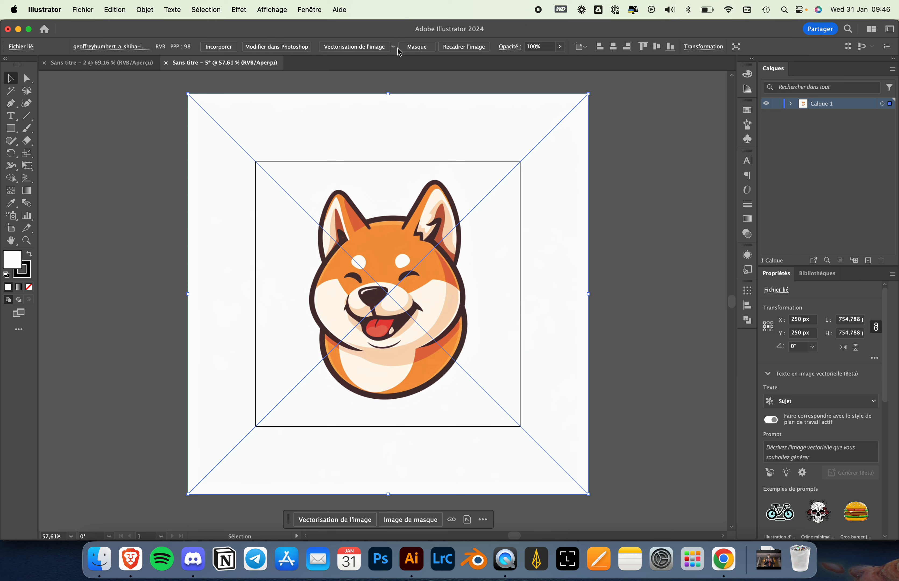
Trace the shiba-inu image with the 6 couleurs preset and expand the tracing into editable paths.
left_click(393, 47)
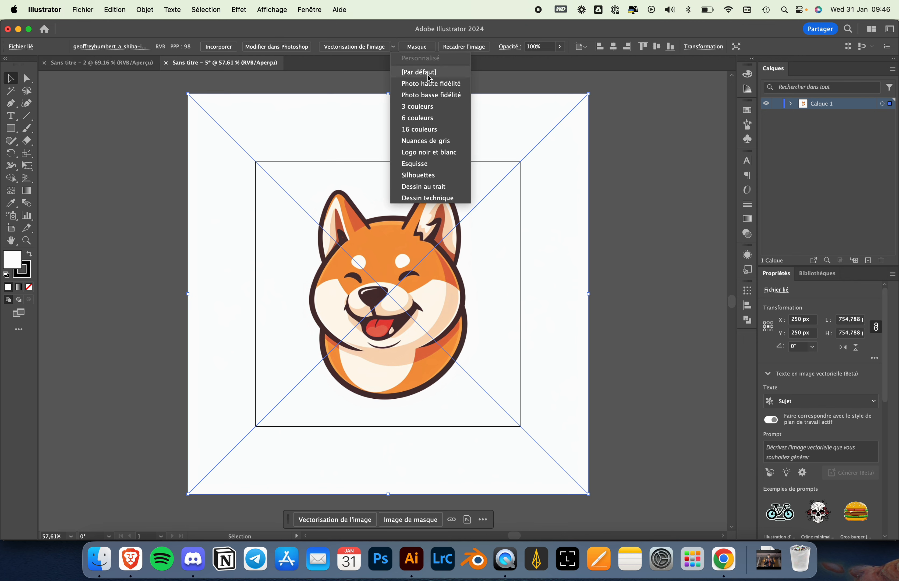
left_click(434, 119)
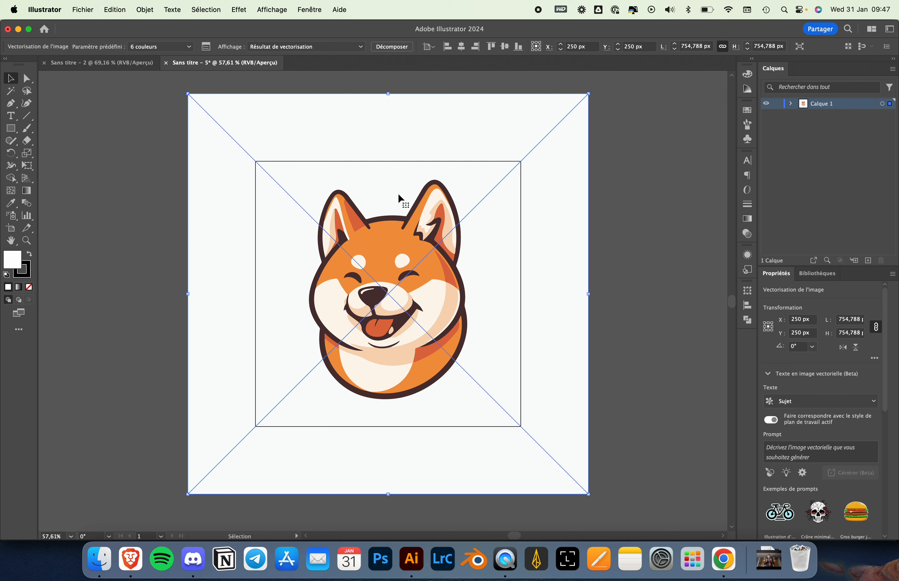
left_click(394, 50)
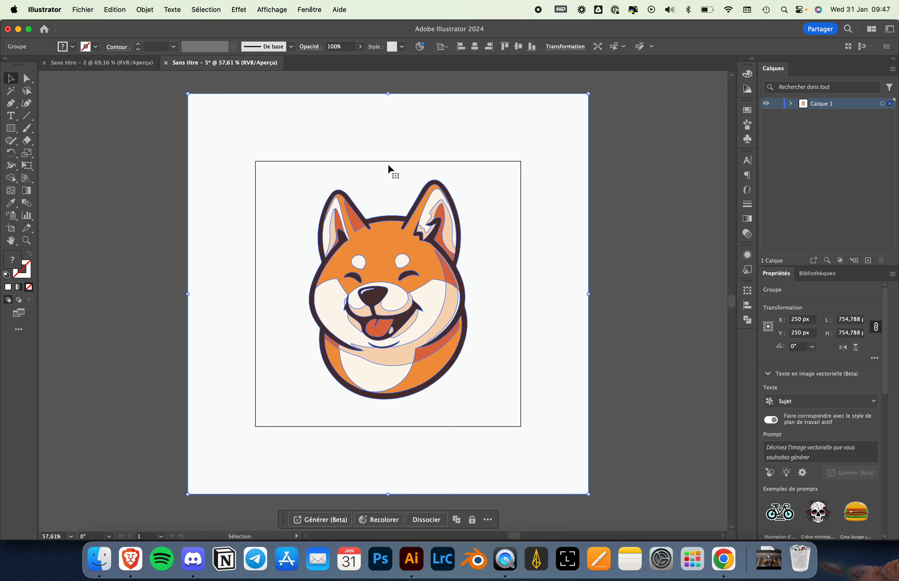
Shift the traced group slightly on the artboard, and delete its white background area in isolation mode.
left_click_drag(375, 188, 401, 213)
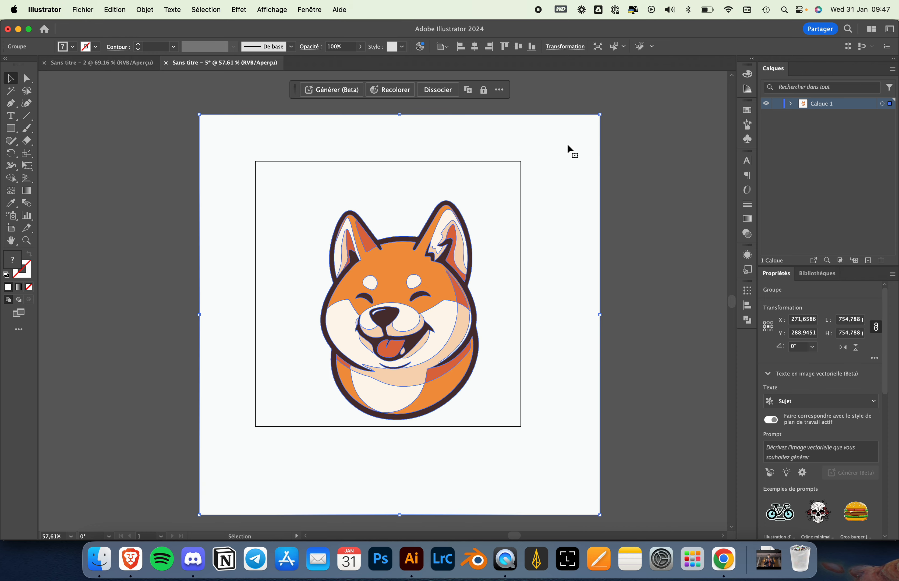
left_click_drag(540, 159, 532, 151)
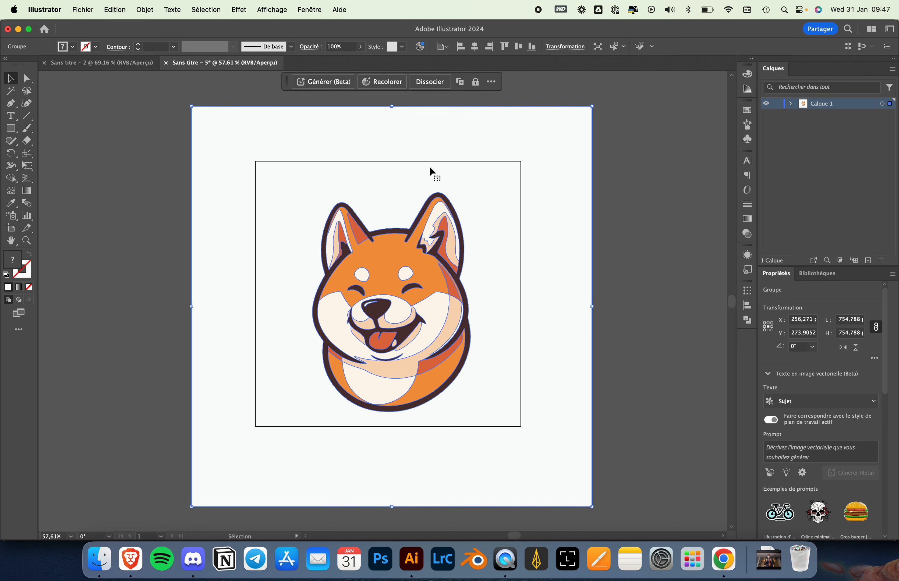
double_click(487, 138)
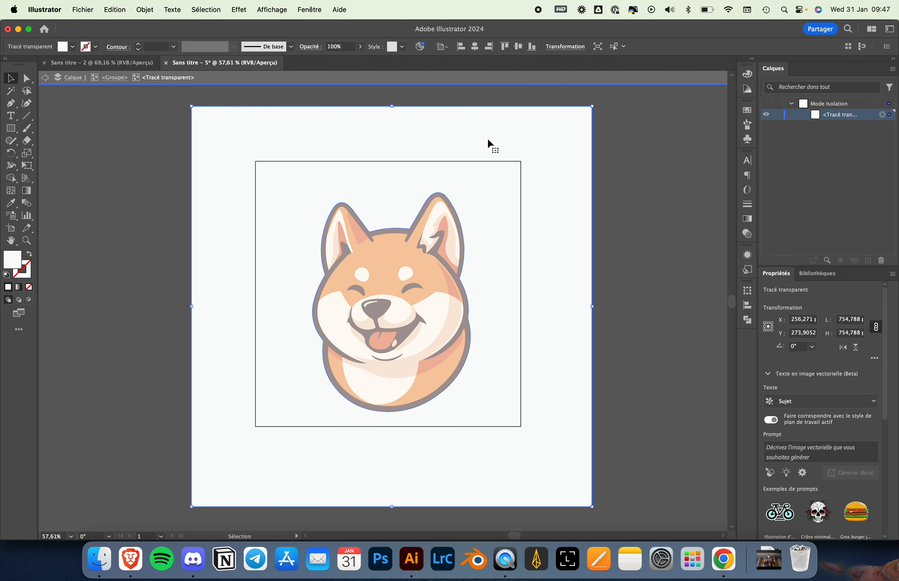
left_click_drag(501, 130, 466, 150)
key("Delete")
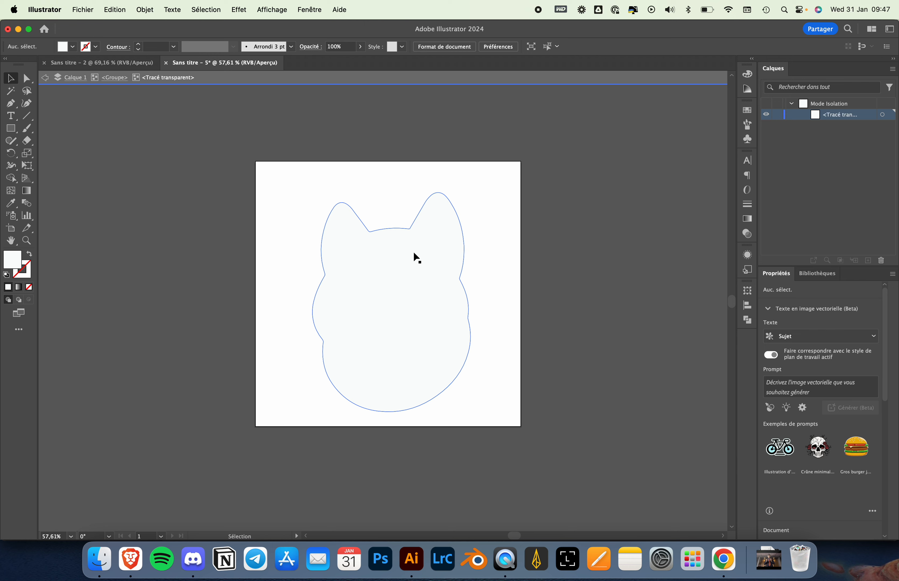
double_click(115, 120)
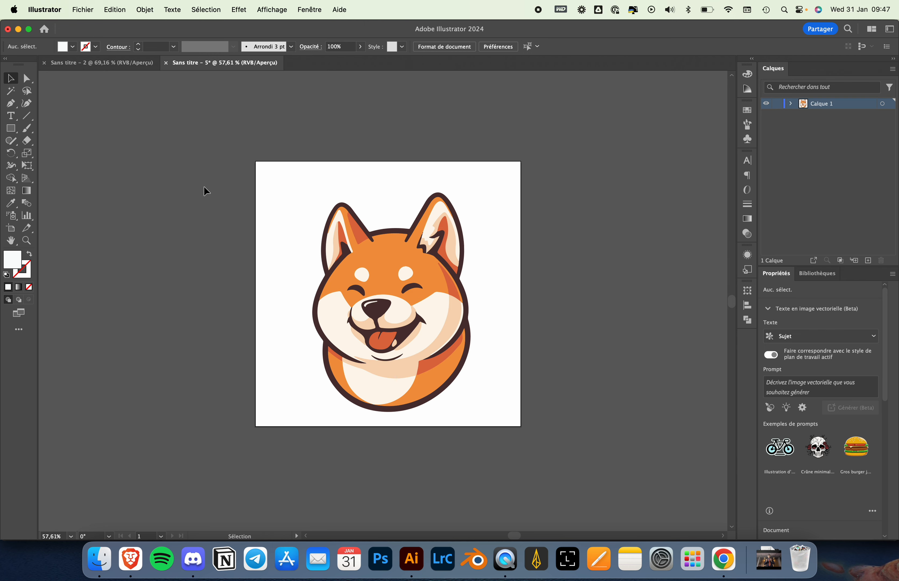
Try to reshape the dog's outline at the tip of the right ear with Direct Selection, and undo the edit.
mouse_move(399, 264)
left_mouse_down()
mouse_move(379, 239)
mouse_move(373, 251)
mouse_move(392, 256)
left_mouse_up()
left_click(26, 78)
scroll(307, 142, "up", 1)
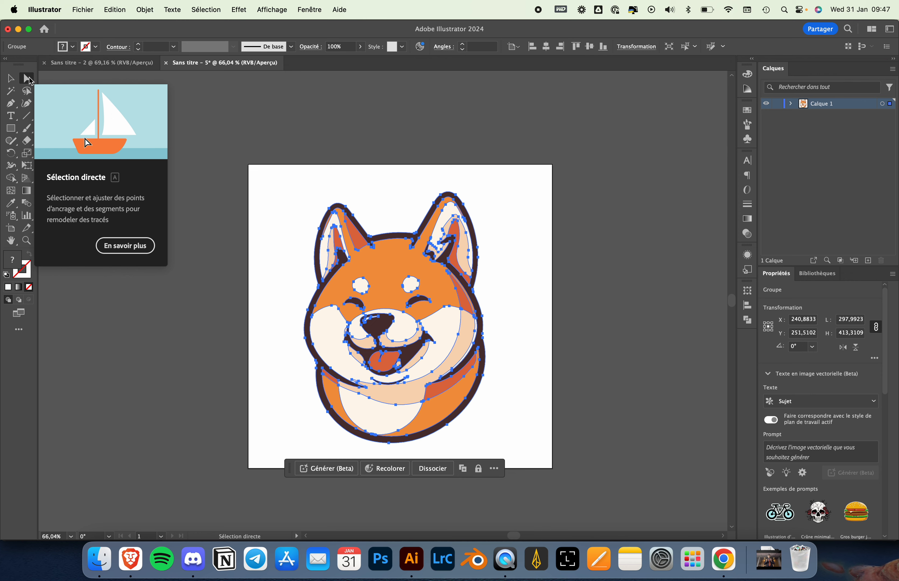
left_click_drag(456, 195, 477, 192)
scroll(450, 200, "up", 3)
key("super+z")
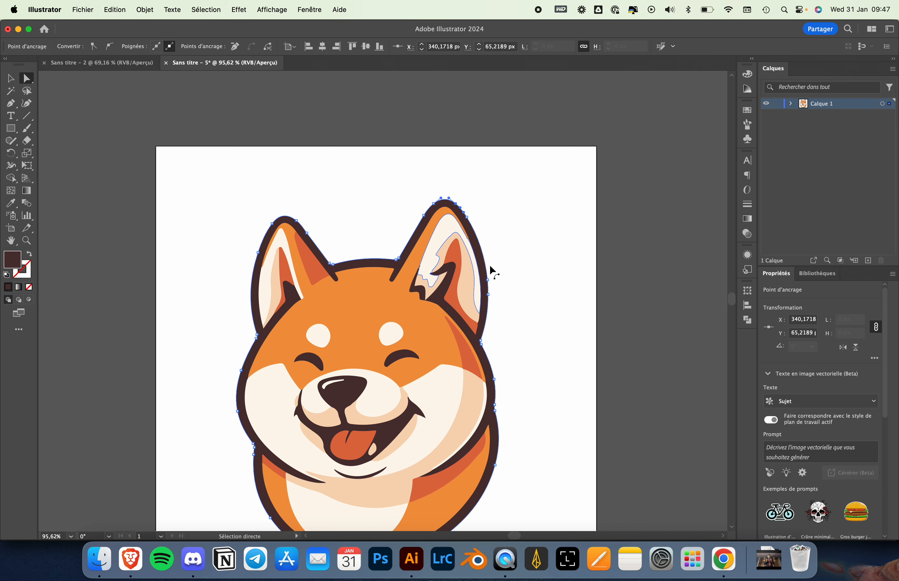
left_click(10, 79)
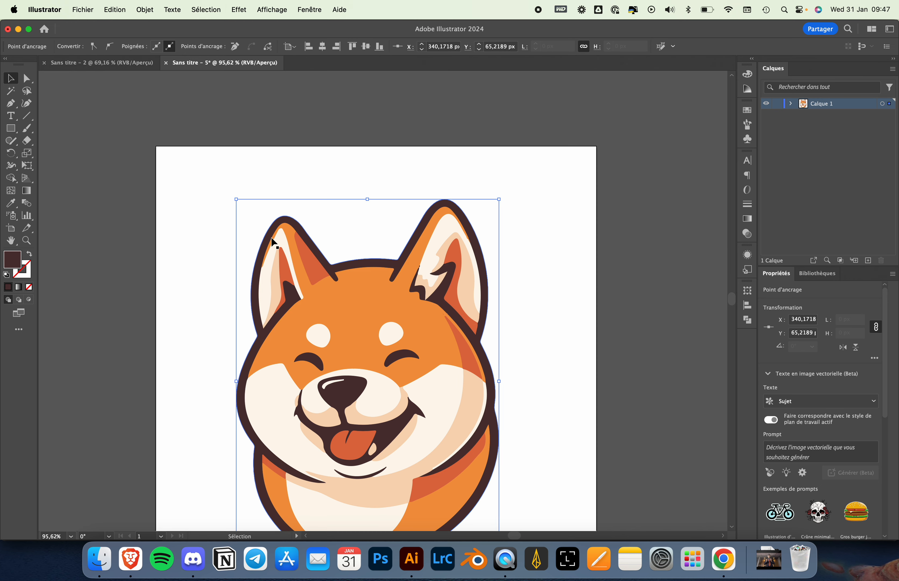
scroll(274, 244, "down", 3)
left_click(226, 305)
scroll(247, 333, "up", 2)
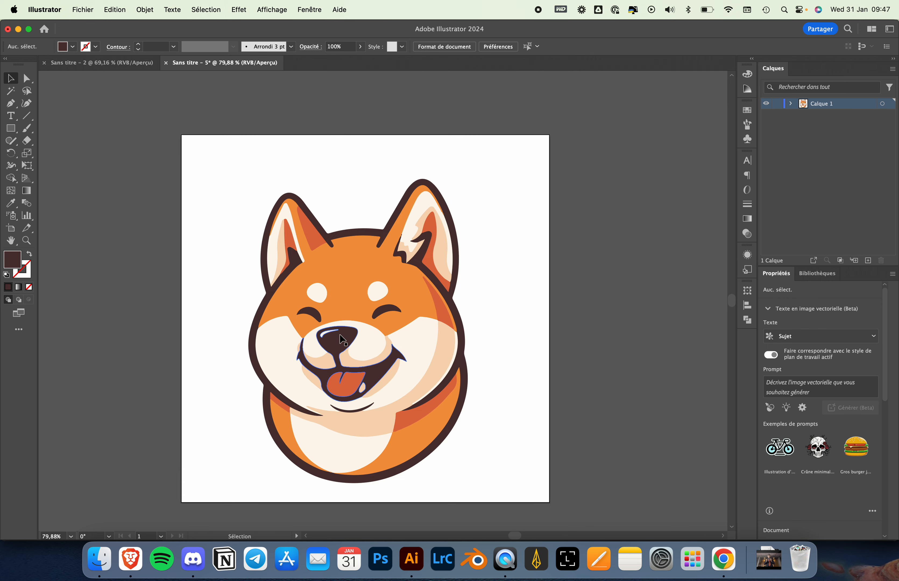
Move the dog slightly upward and place a rectangle of about 556 × 549 px behind it, covering the artboard.
left_click_drag(345, 336, 350, 320)
left_click(11, 128)
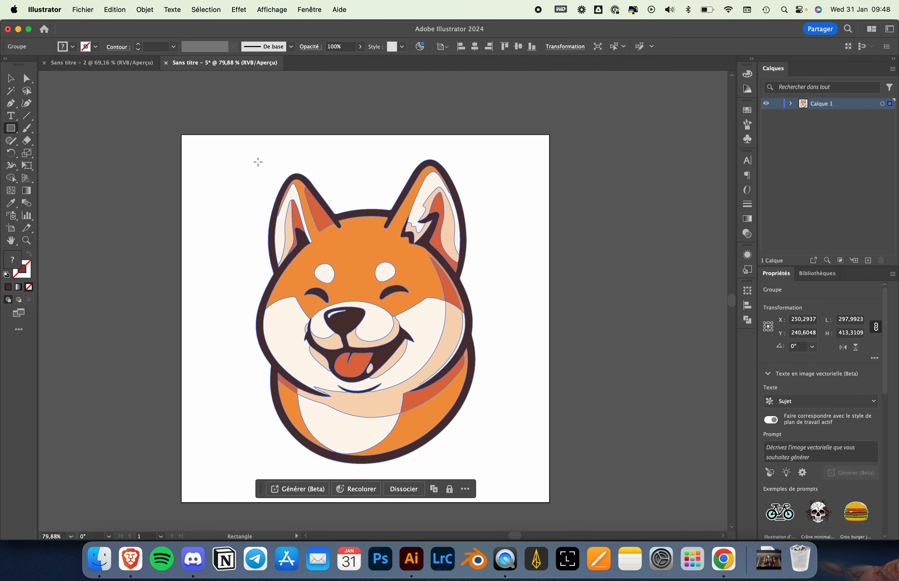
left_click_drag(160, 117, 568, 520)
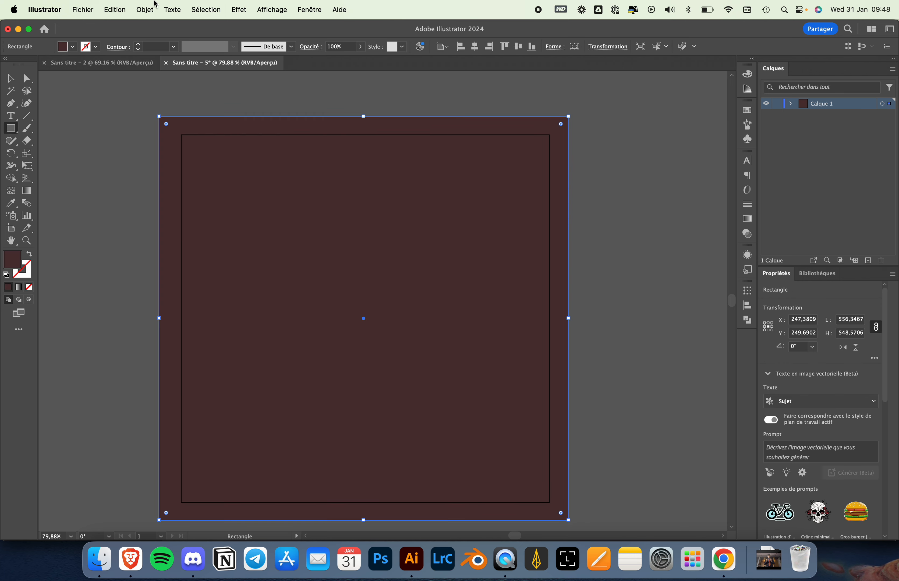
left_click(145, 9)
mouse_move(188, 41)
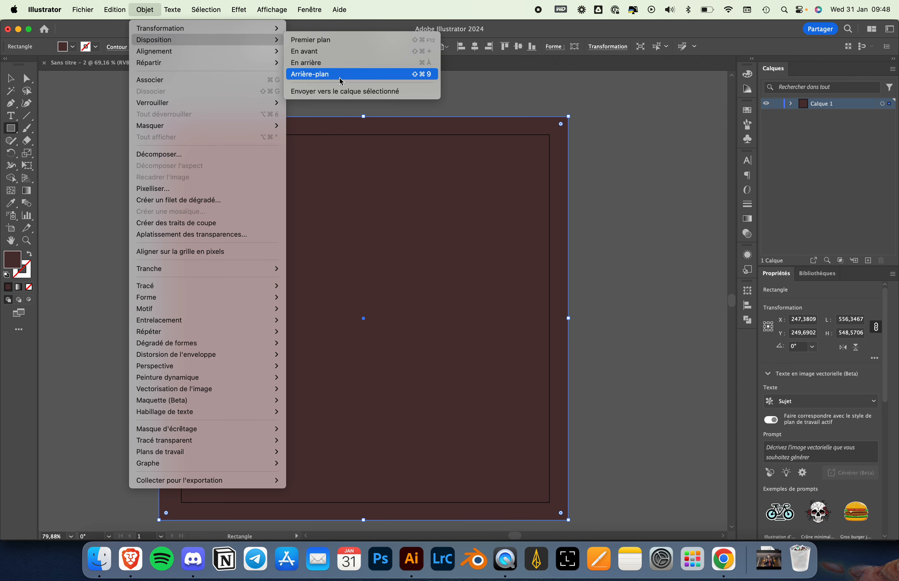
left_click(337, 75)
Fill the background rectangle with green, and delete the rectangle.
left_click(73, 46)
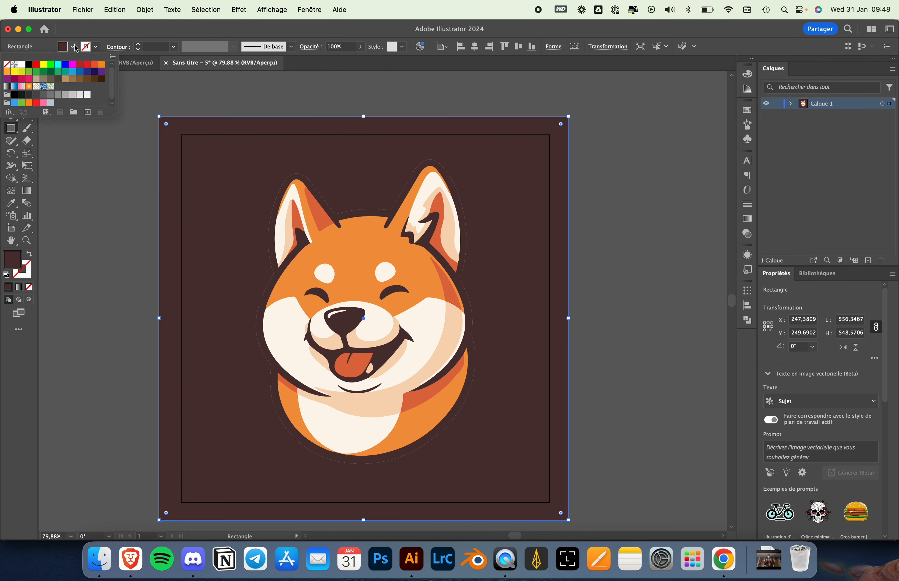
left_click(58, 72)
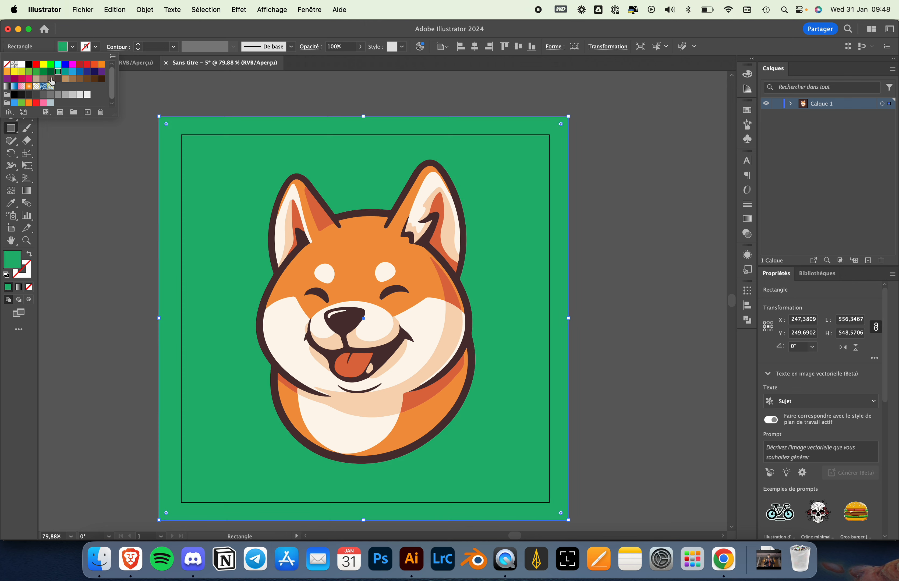
left_click(133, 34)
left_click(9, 78)
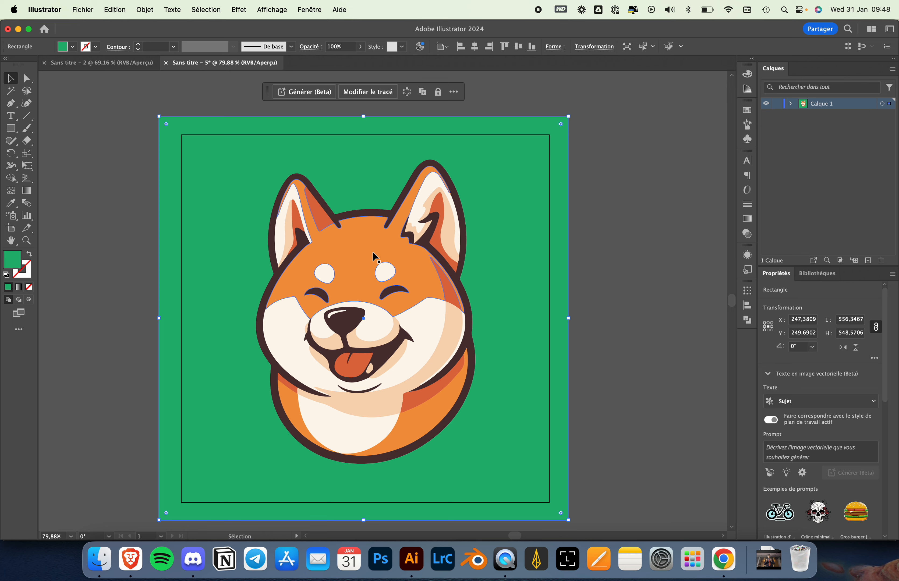
key("Delete")
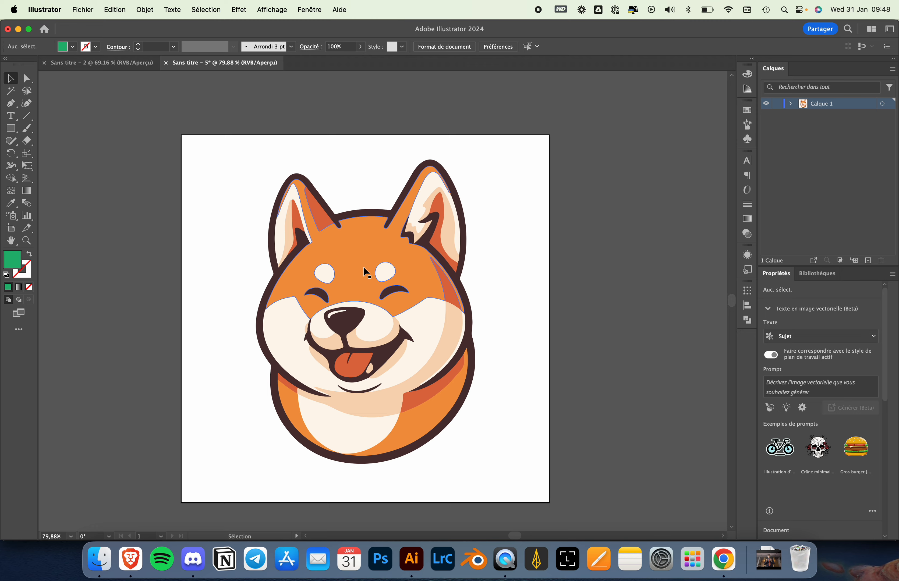
Examine the vector shapes of the dog's head and ears up close, including the anchor points of the dark outline.
scroll(363, 266, "up", 10)
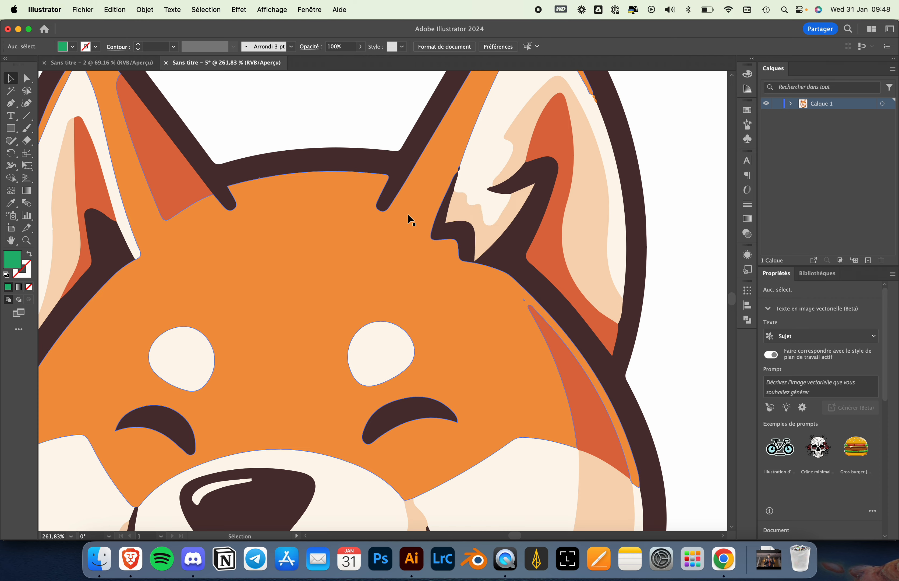
scroll(407, 213, "down", 4)
left_click(26, 78)
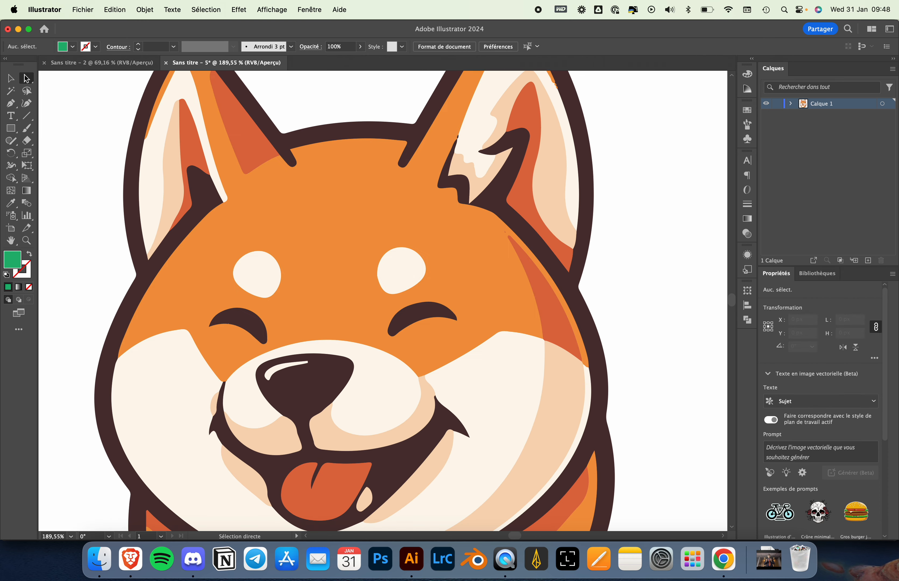
scroll(341, 205, "down", 4)
left_click(379, 152)
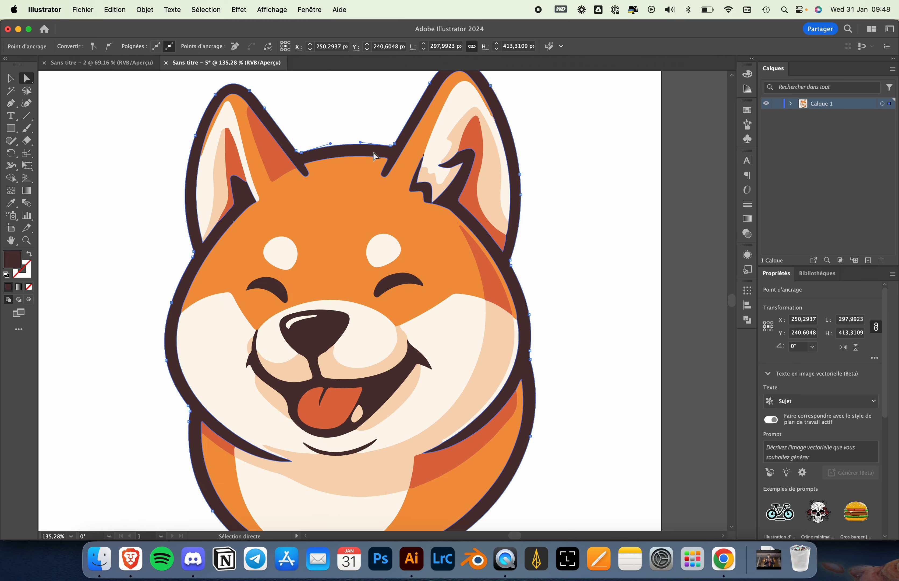
key("v")
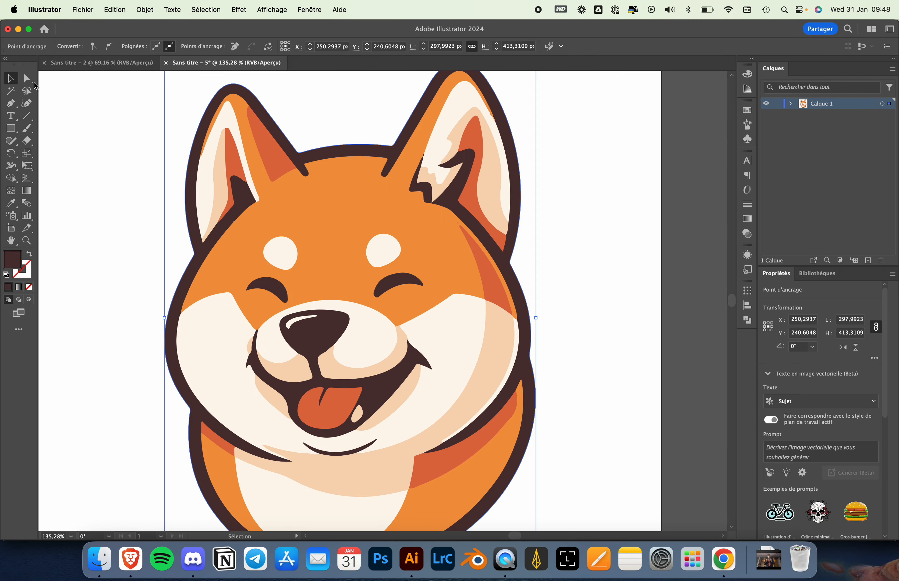
left_click(308, 174)
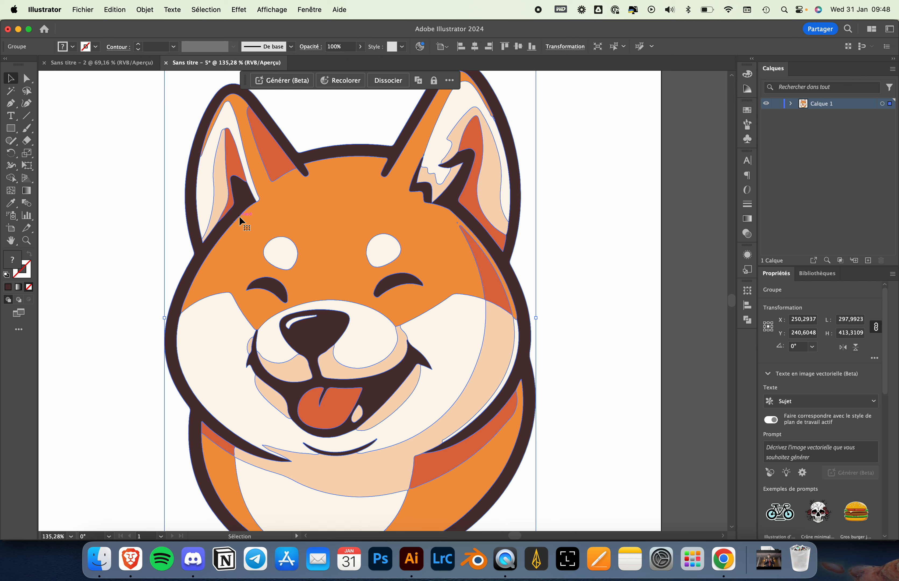
scroll(238, 215, "down", 3)
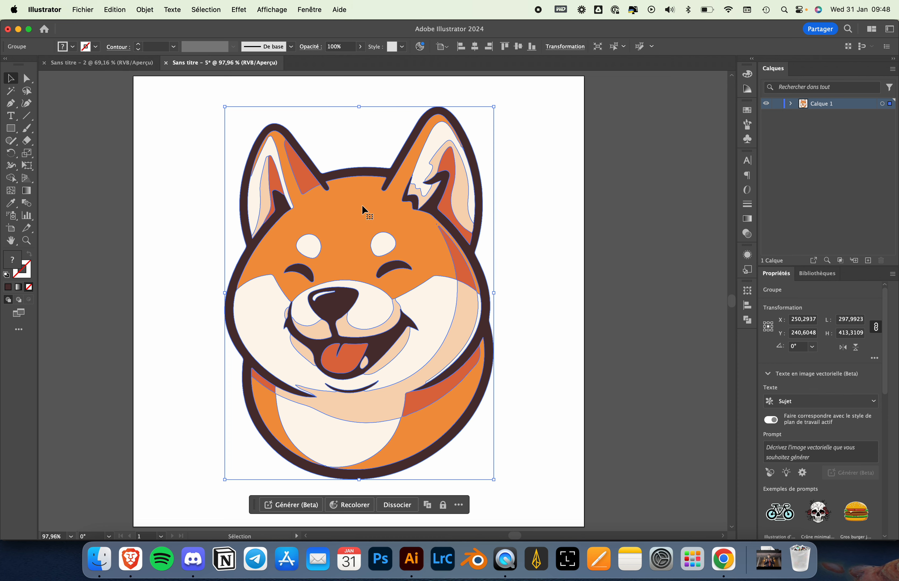
scroll(343, 234, "down", 3)
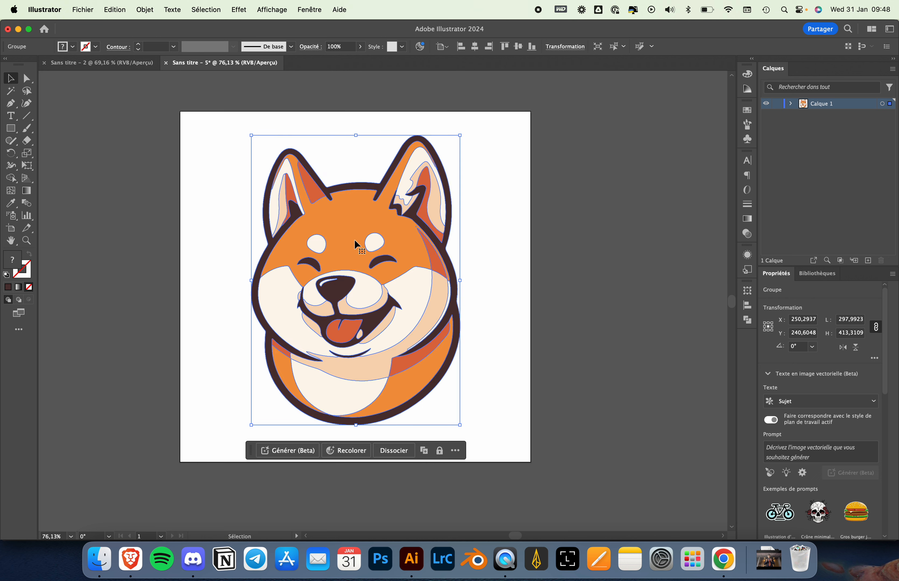
Move the dog group slightly to the right, to about X 269 px and Y 238 px, and deselect it.
left_click(193, 240)
left_click_drag(336, 237, 348, 234)
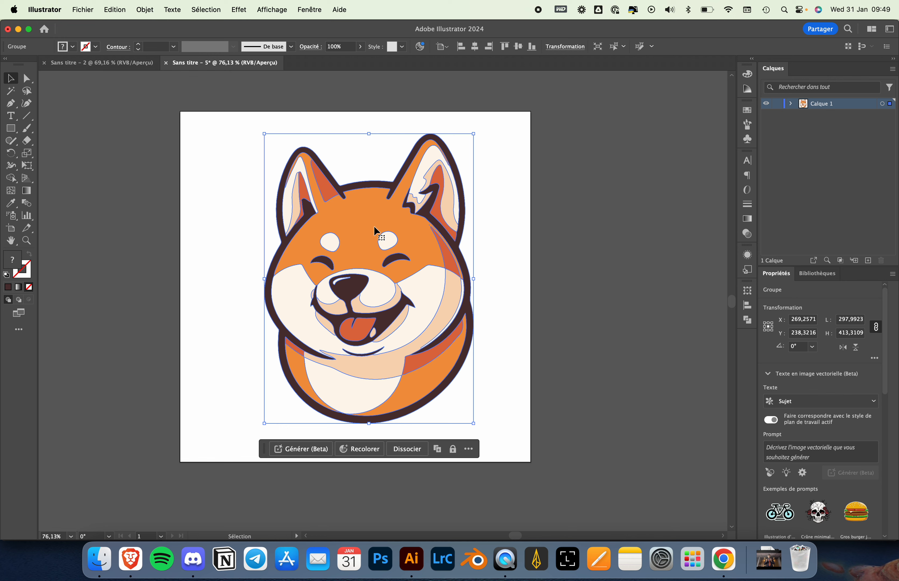
left_click(572, 233)
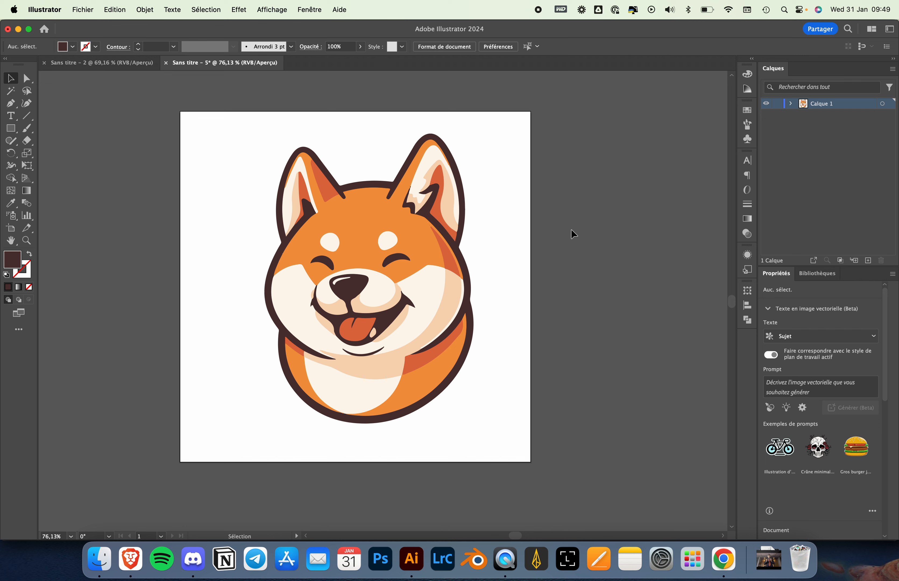